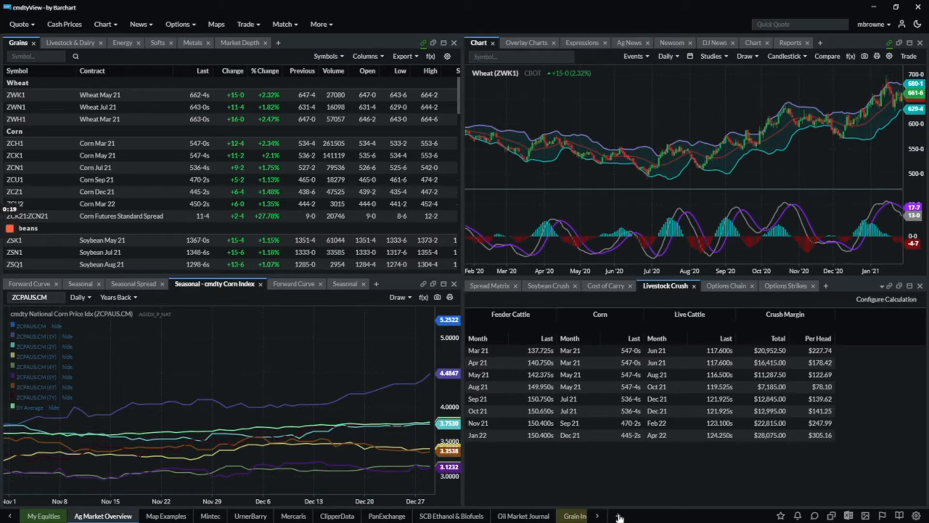
Step: Create a new workspace named "Quote and Charts"
left_click(619, 516)
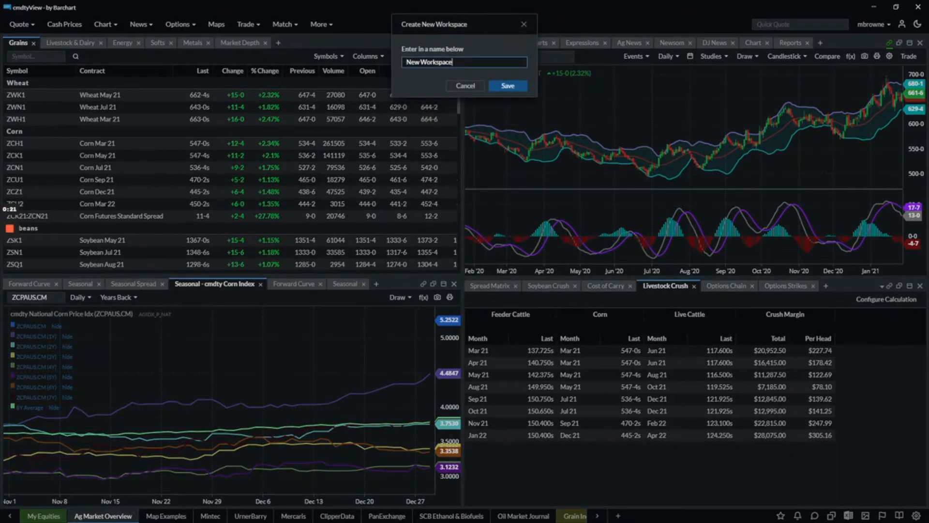
left_click_drag(453, 62, 401, 66)
type("Quote and Charts")
left_click(508, 86)
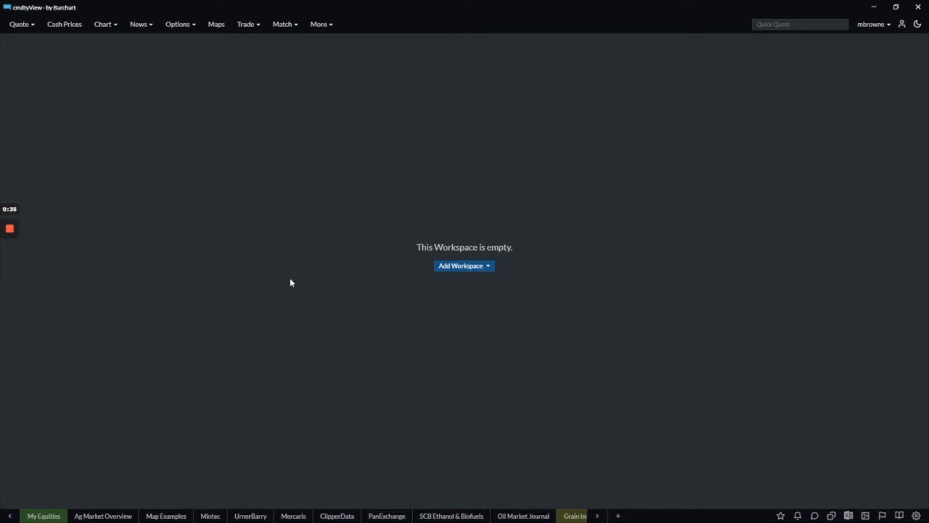
Step: Add a Grains quote list to the empty workspace and a Livestock quote list as a second tab beside it
left_click(30, 29)
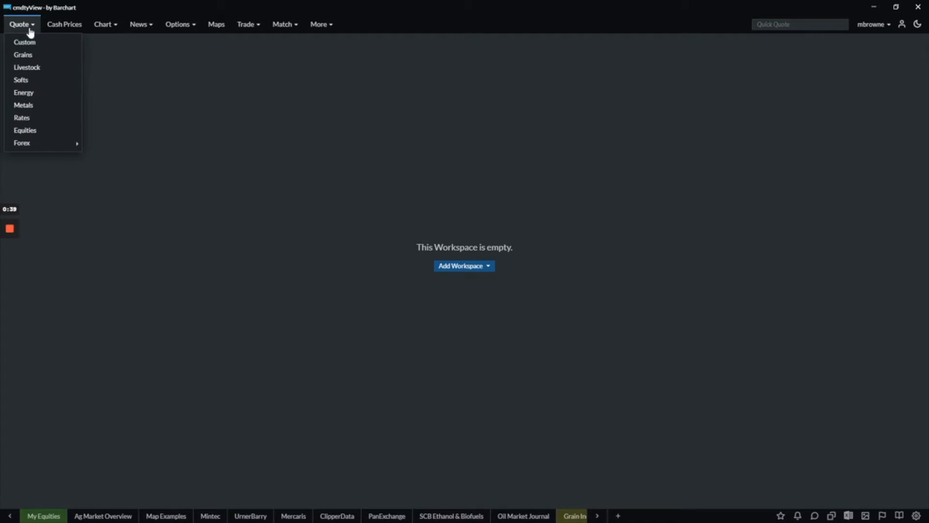
left_click(27, 58)
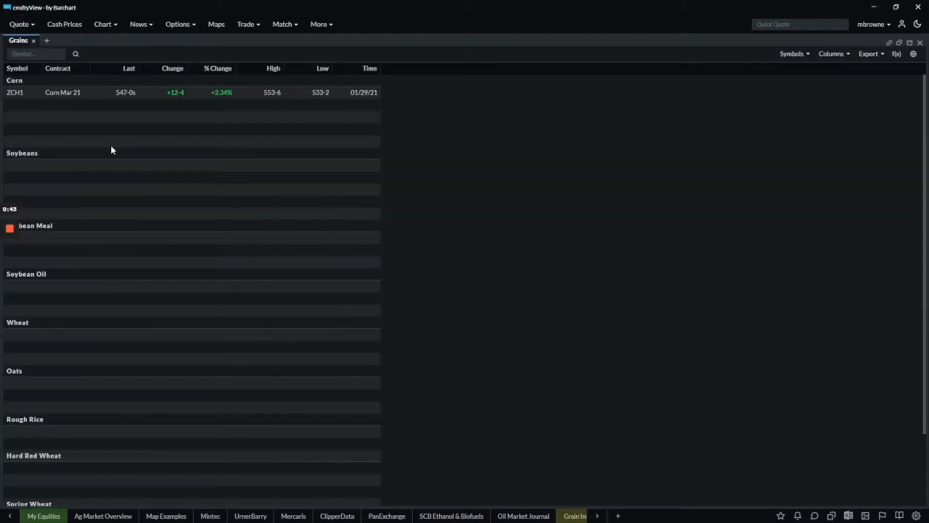
left_click(46, 43)
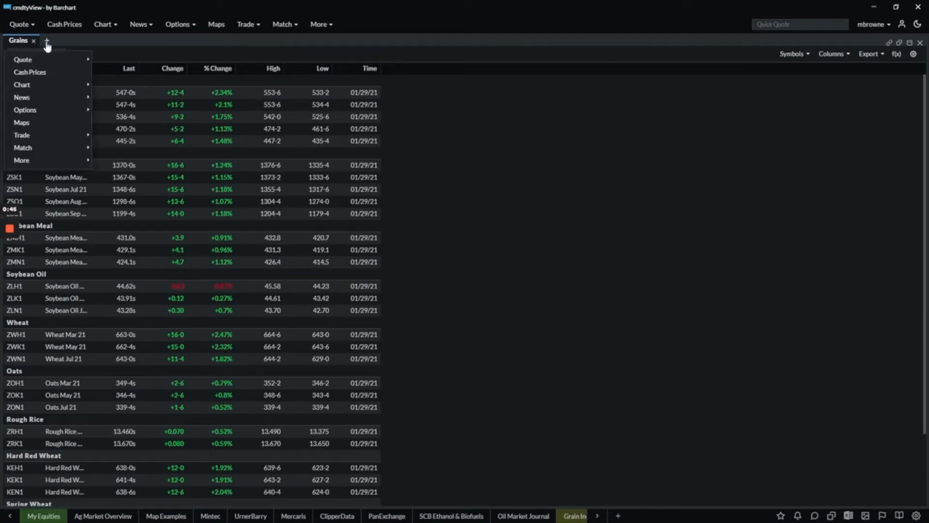
mouse_move(35, 60)
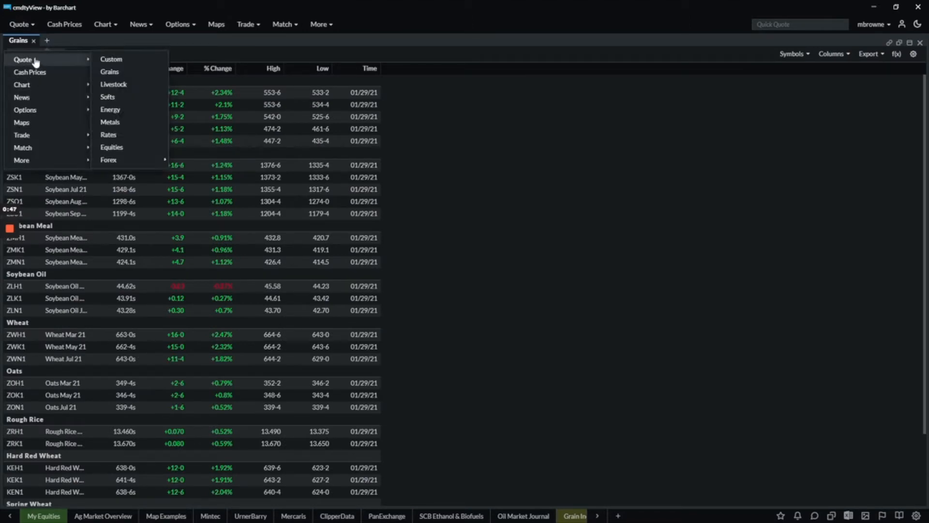
left_click(114, 85)
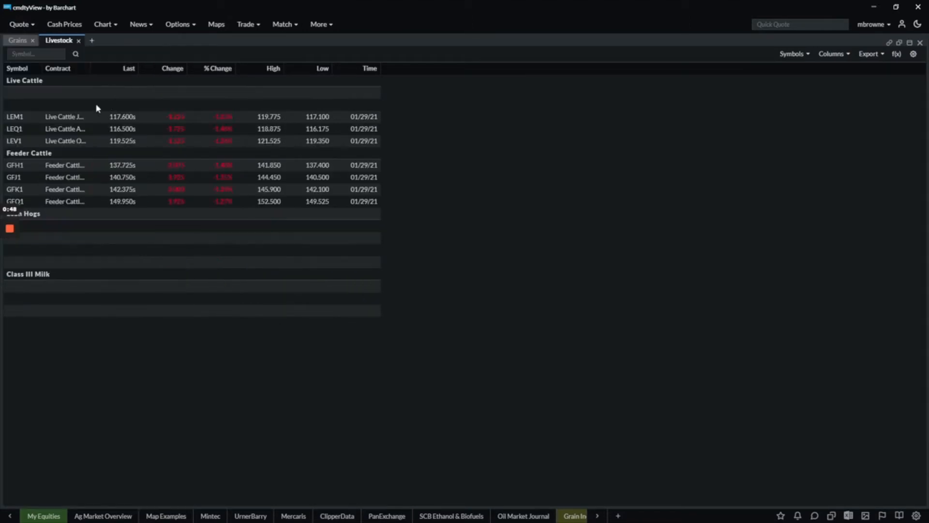
Step: Add an Energy quote list as another tab after Livestock
left_click(92, 41)
mouse_move(79, 66)
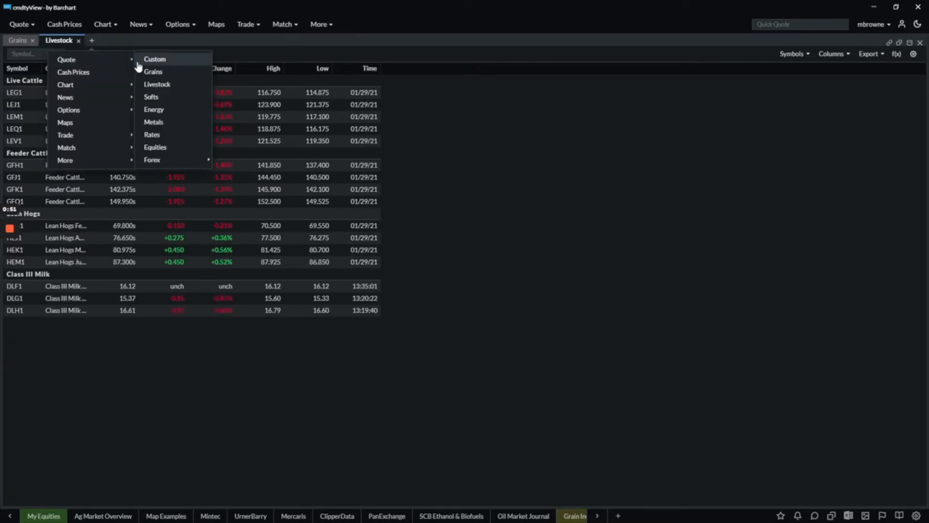
left_click(153, 110)
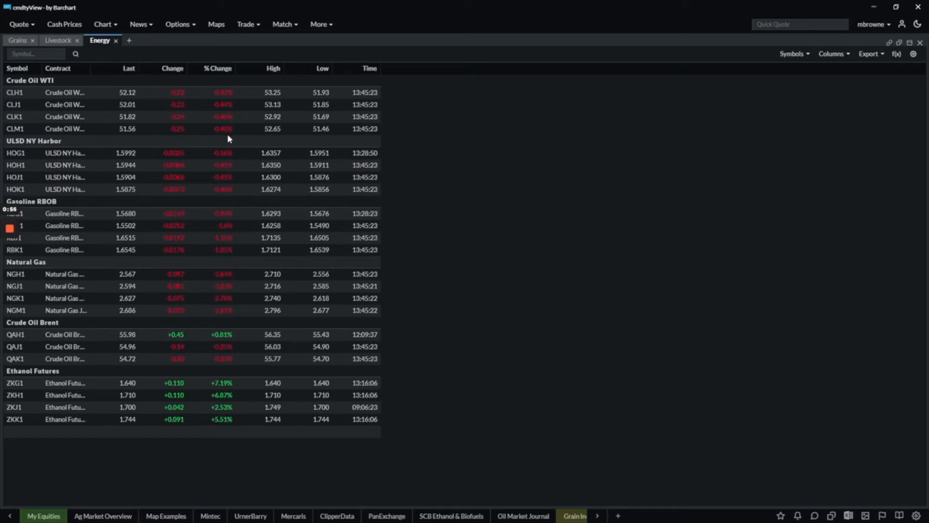
Step: Add a Custom quote list tab and fill it with ten corn contracts using the symbol ZC#10
left_click(130, 41)
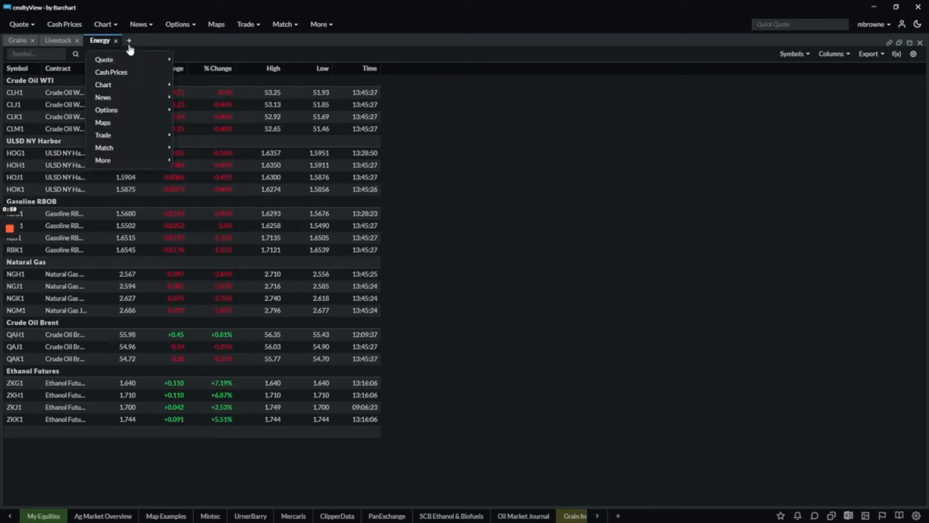
mouse_move(125, 65)
left_click(199, 60)
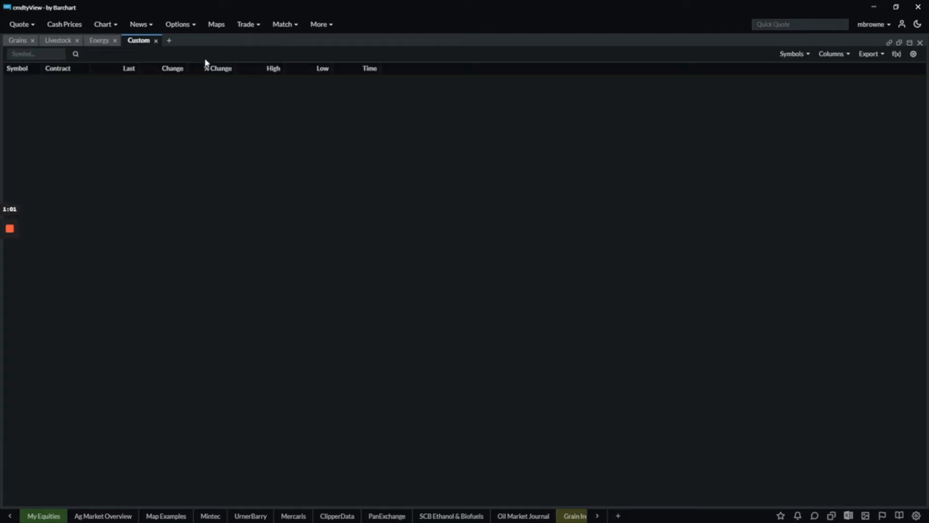
left_click(36, 54)
type("ZC")
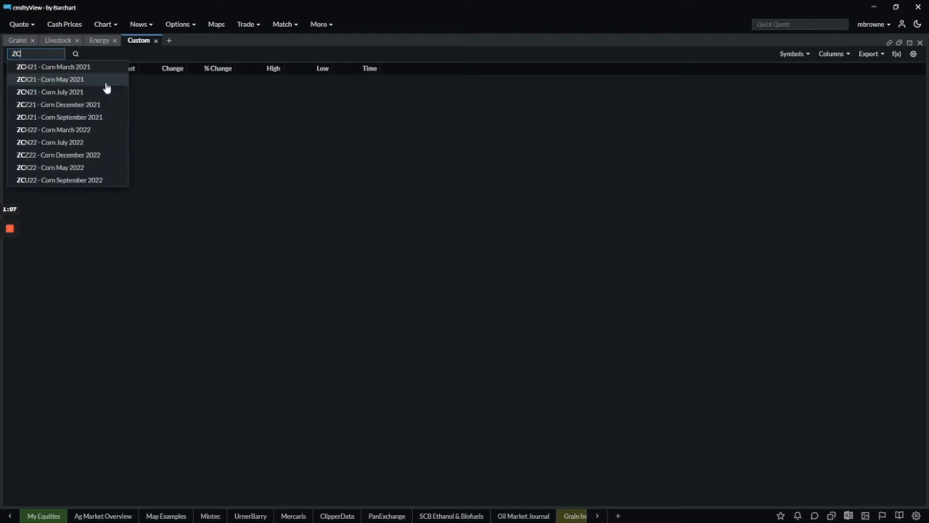
type("#10")
key("Return")
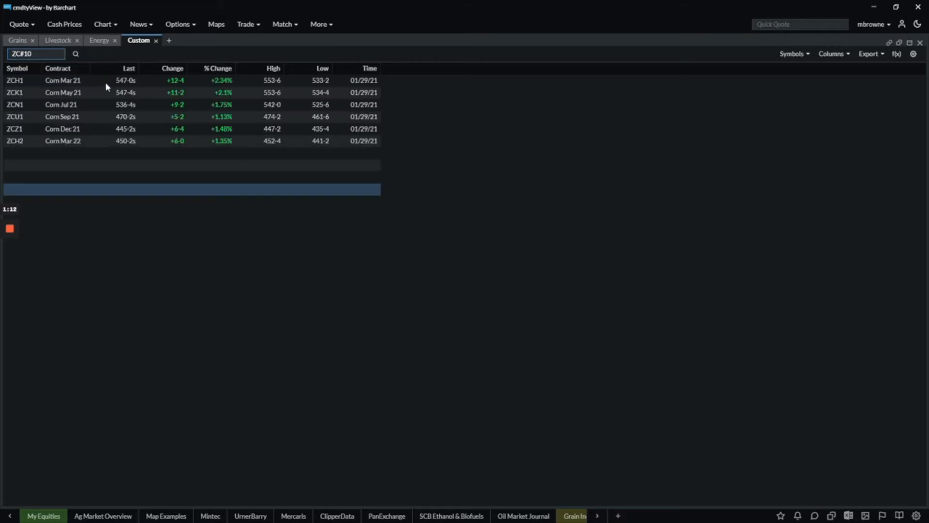
Step: Add the front soybean contract to the custom quote list using the symbol ZS*0
key("BackSpace")
key("BackSpace")
key("BackSpace")
key("BackSpace")
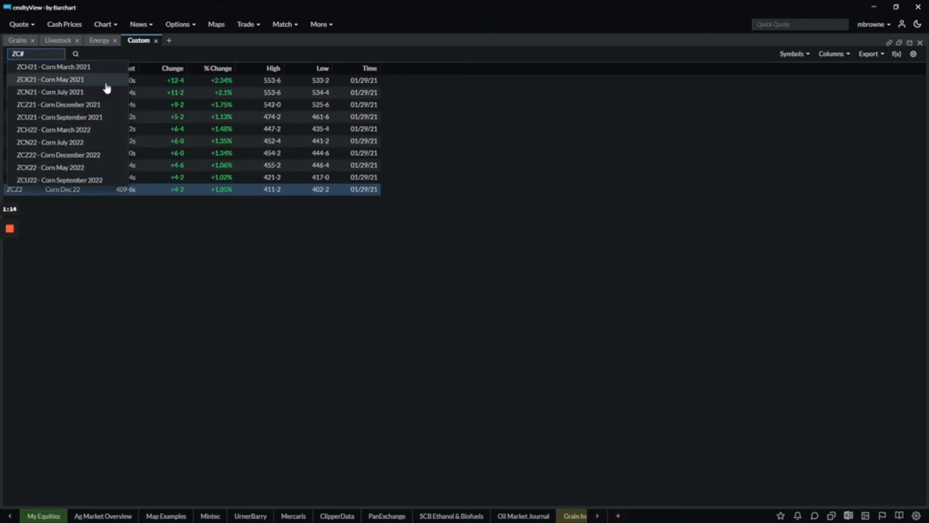
type("S")
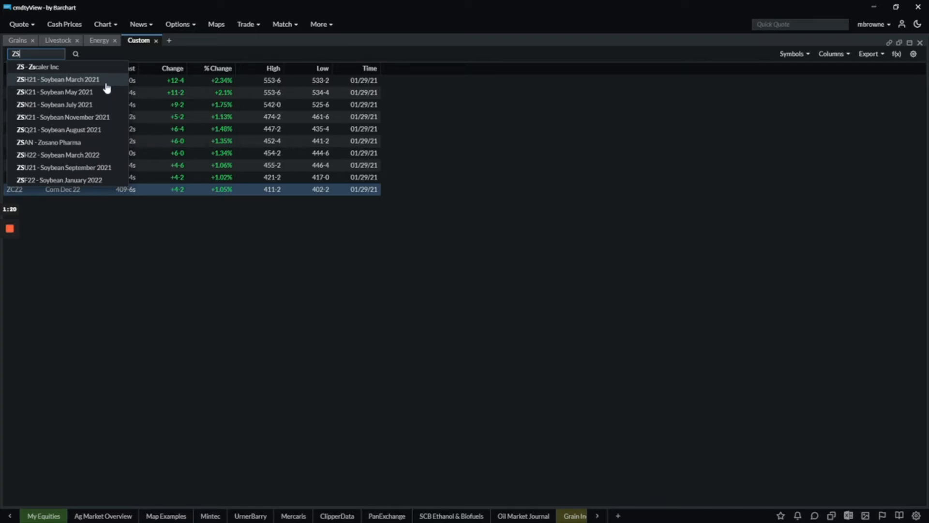
type("*0")
key("Return")
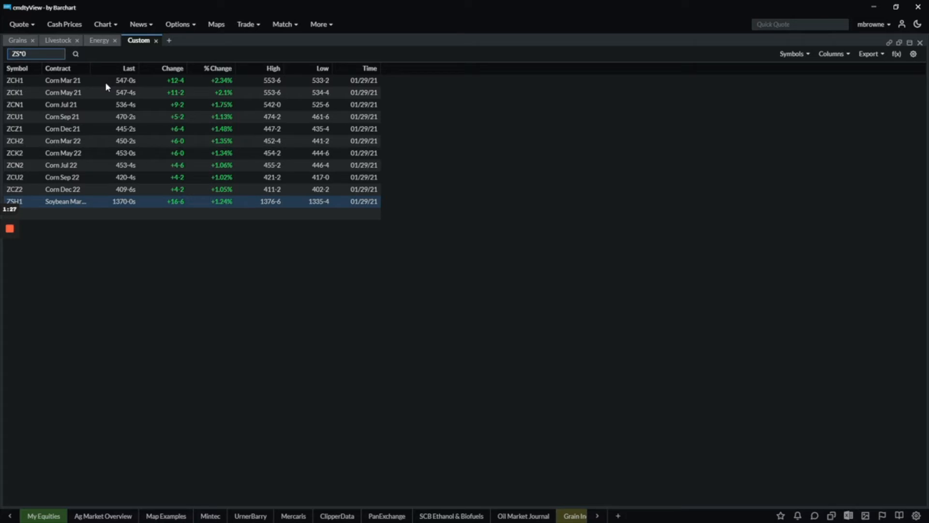
Step: Add the second and third soybean contracts to the custom list using the symbols ZS*2 and ZS*3
key("BackSpace")
type("2")
key("Return")
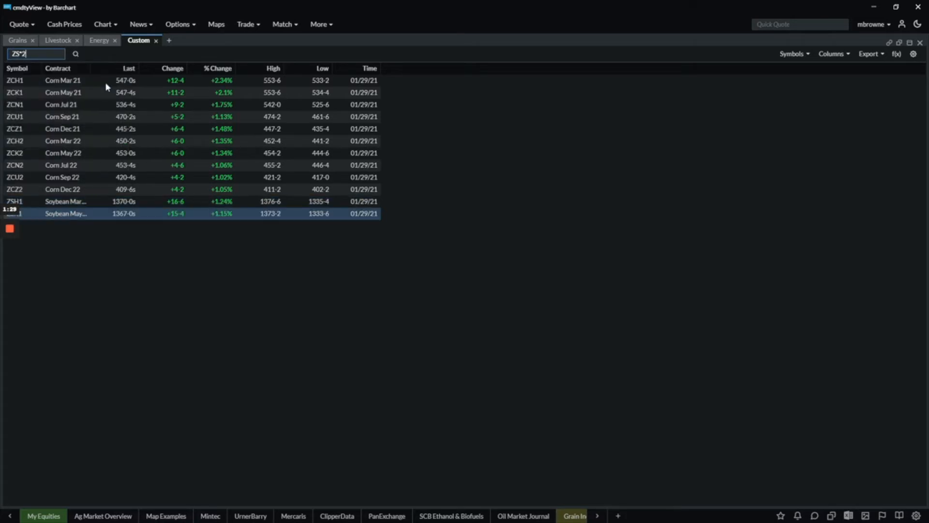
key("BackSpace")
type("3")
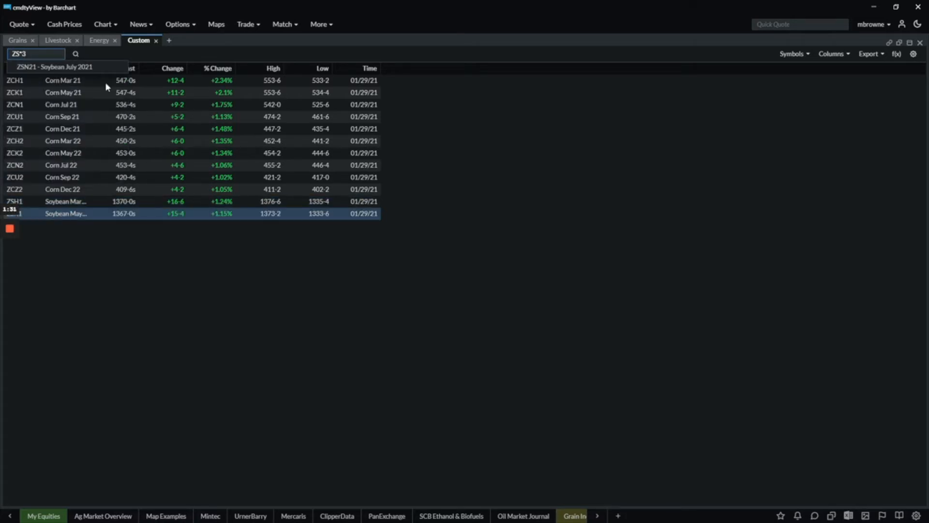
key("Return")
Step: Add eight wheat contracts to the custom quote list using the symbol ZW#8
key("BackSpace")
key("BackSpace")
key("BackSpace")
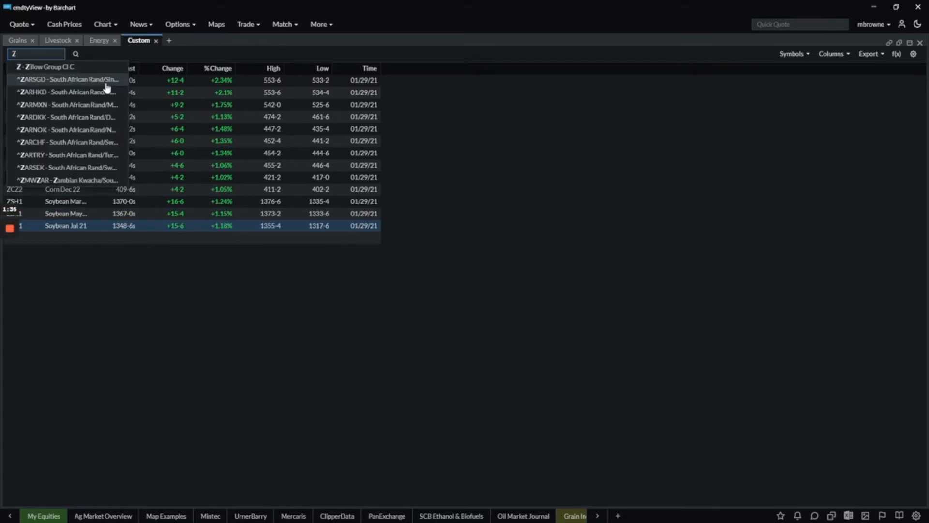
type("W")
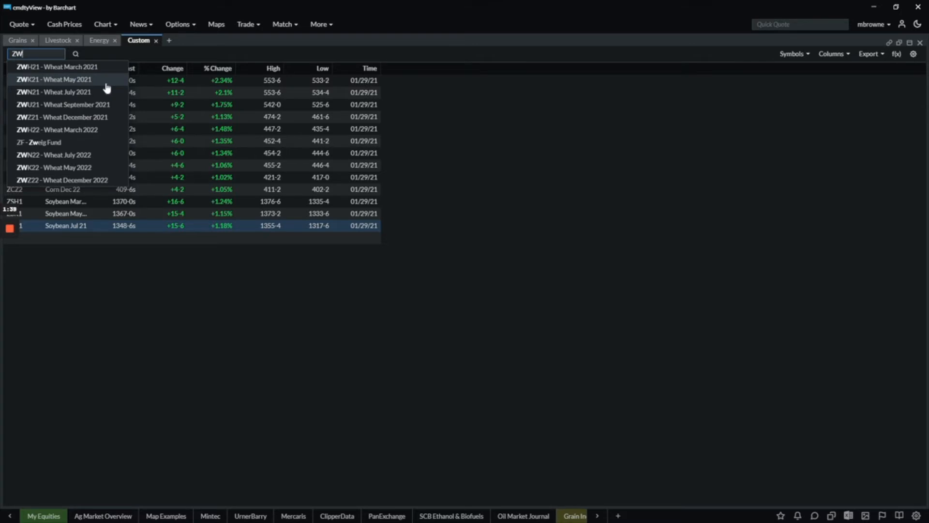
type("#8")
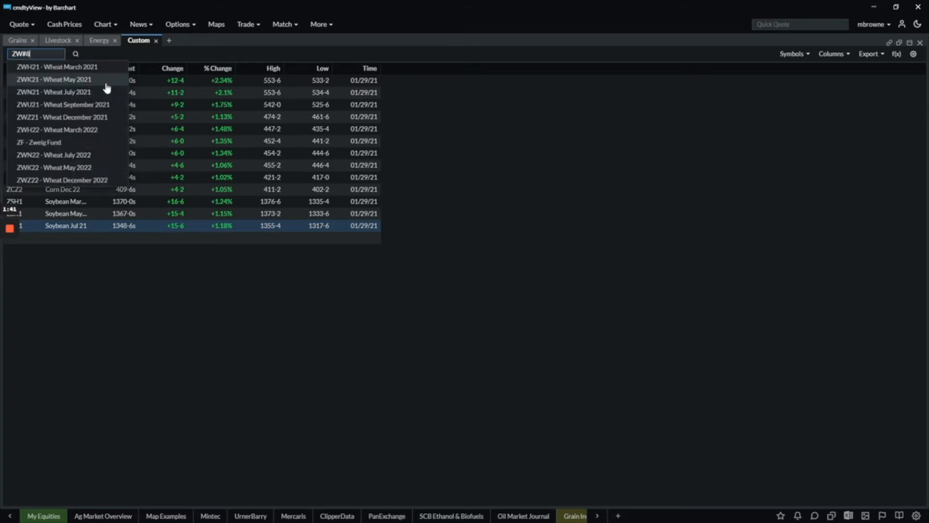
key("Return")
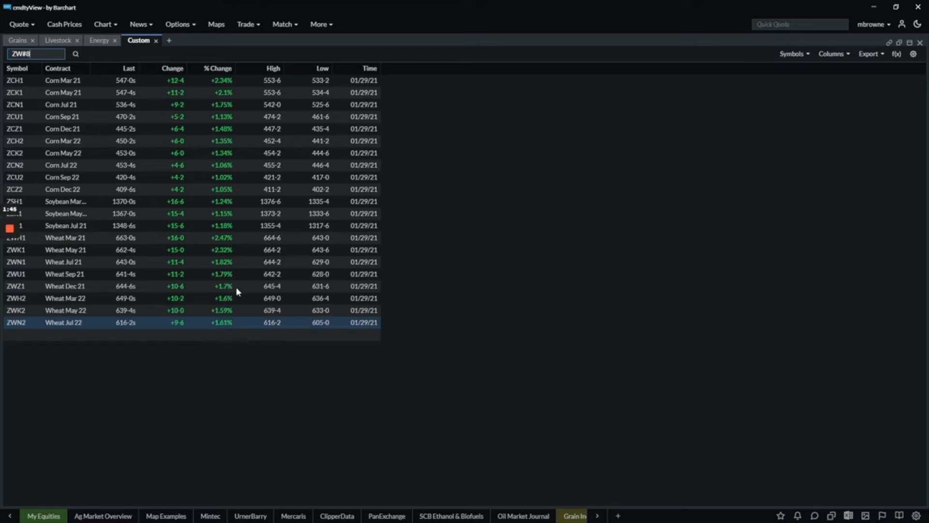
Step: Insert a row separator named "Corn" above the Corn Mar 21 row
right_click(23, 78)
right_click(21, 81)
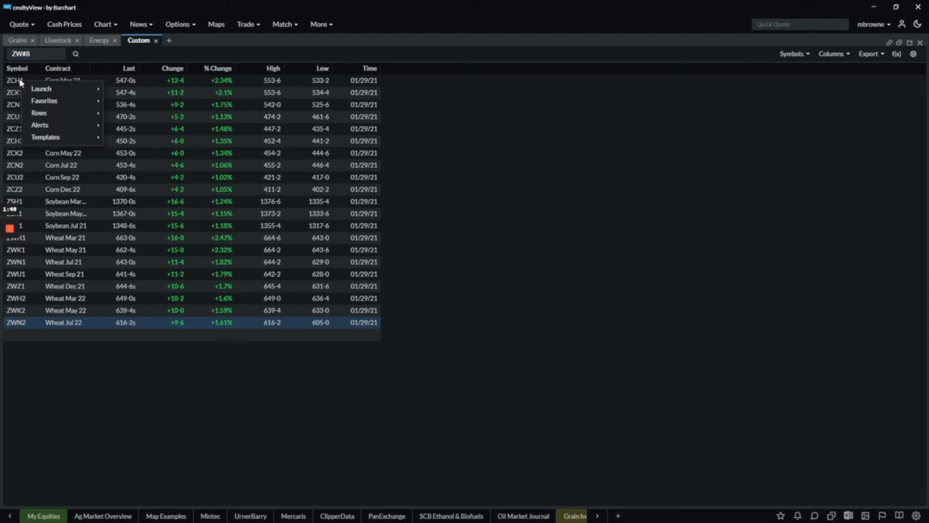
mouse_move(48, 116)
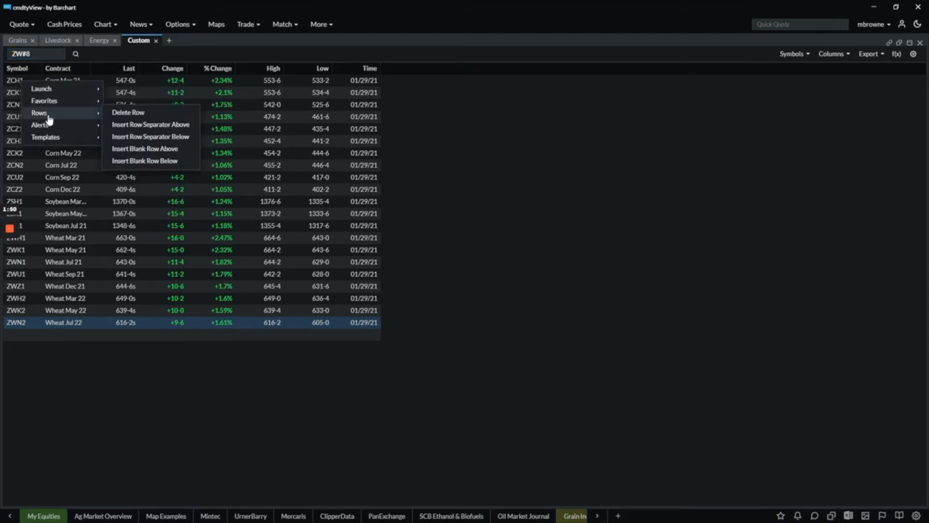
left_click(140, 125)
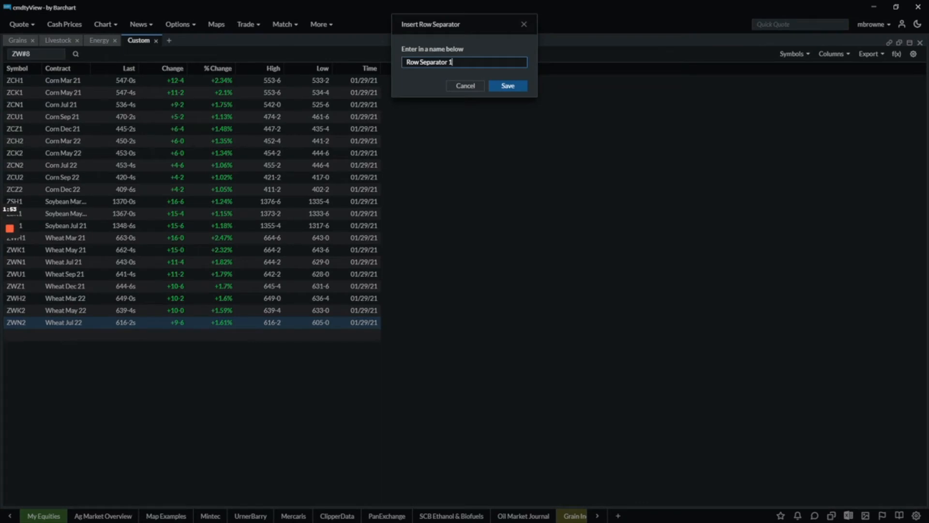
key("ctrl+a")
type("Corn")
left_click(516, 87)
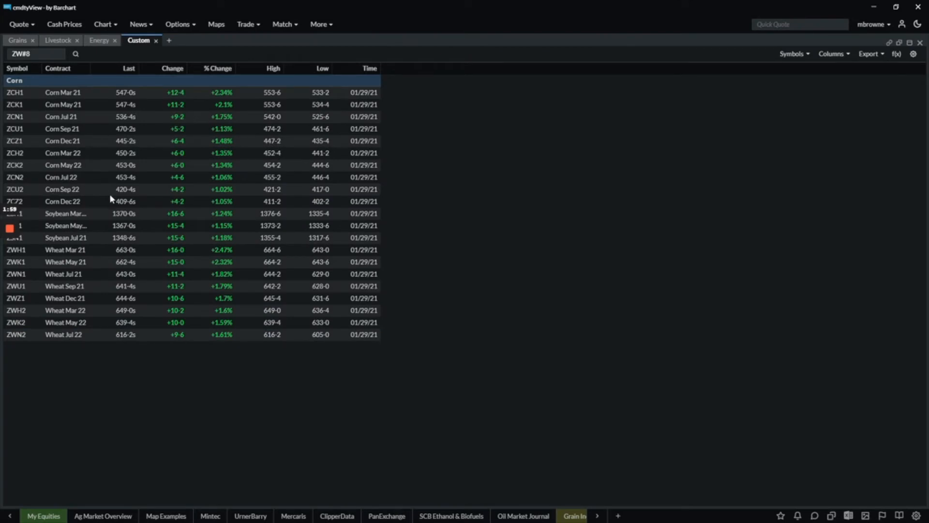
Step: Insert a row separator named "Soybeans" above the first soybean contract row
right_click(76, 214)
mouse_move(89, 237)
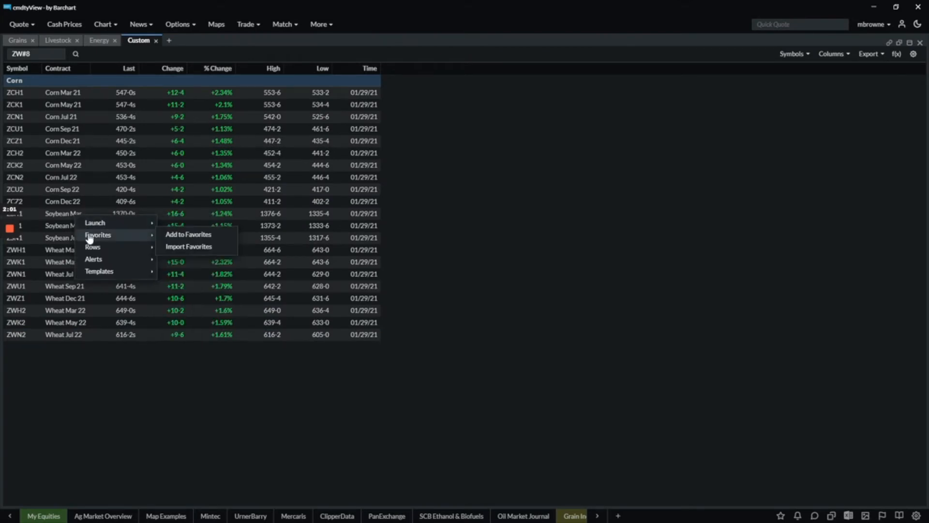
left_click(179, 258)
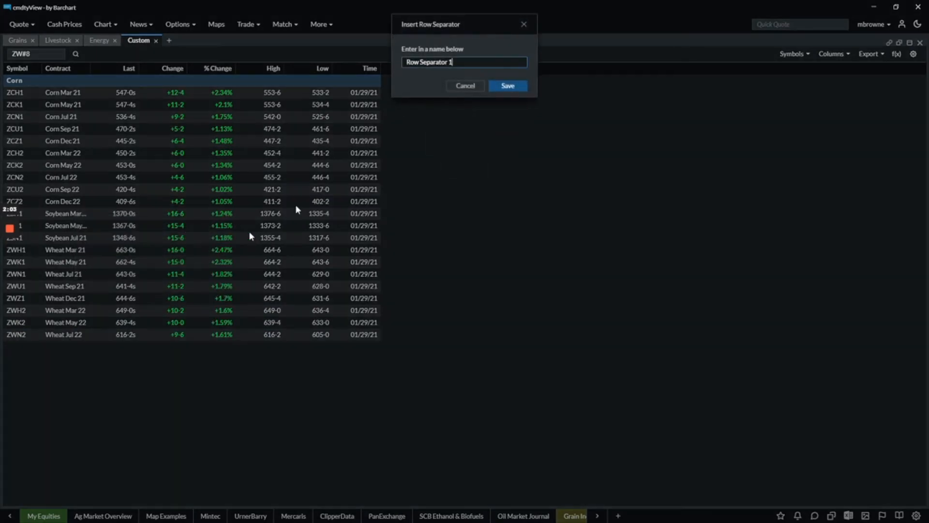
left_click_drag(453, 62, 395, 68)
type("Soybeans")
left_click(506, 85)
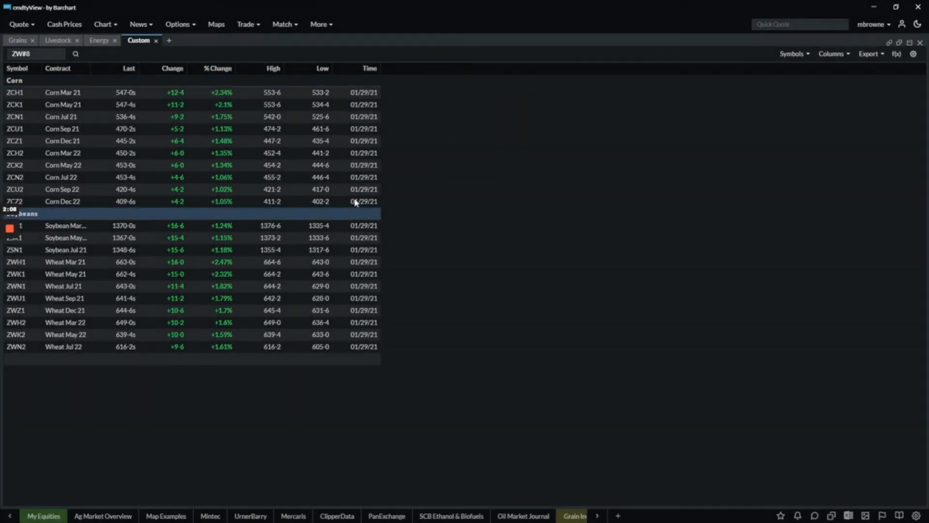
Step: Insert a row separator named "Wheat" above the Wheat Mar 21 row
right_click(40, 264)
mouse_move(42, 275)
mouse_move(52, 296)
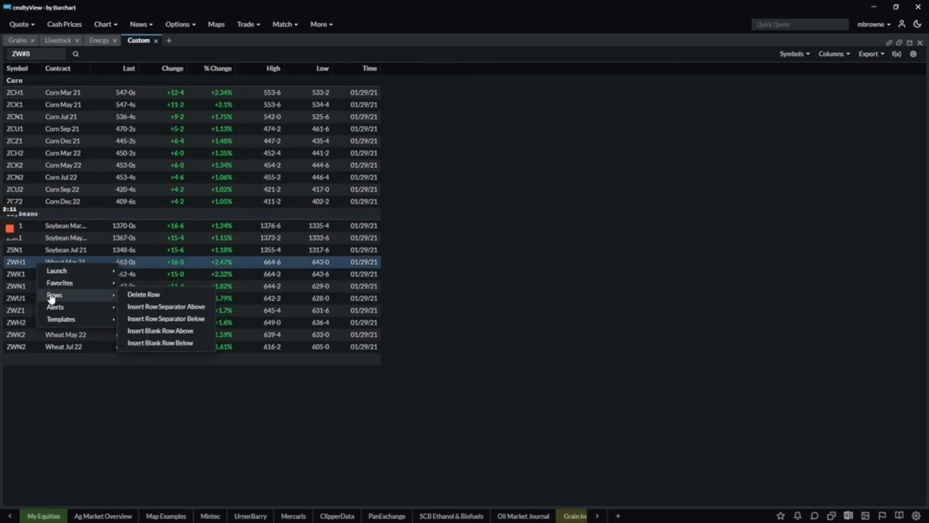
left_click(133, 306)
left_click_drag(453, 62, 410, 62)
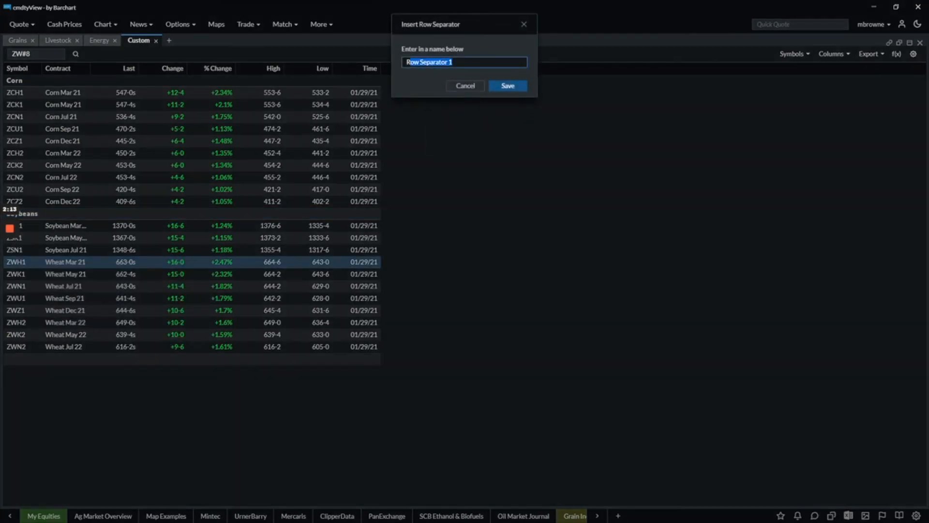
type("Wheat")
left_click(514, 86)
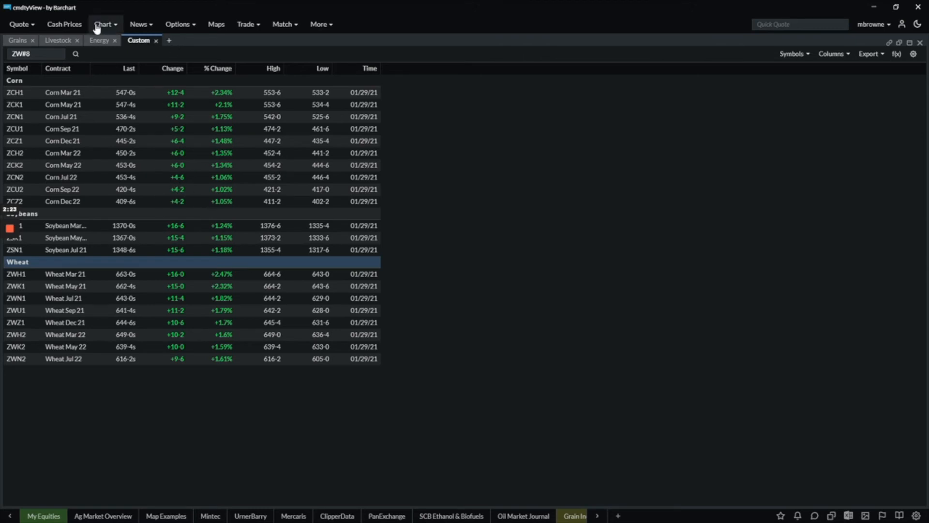
Step: Add a standard Chart as a new tab after the Custom quote list
left_click(170, 42)
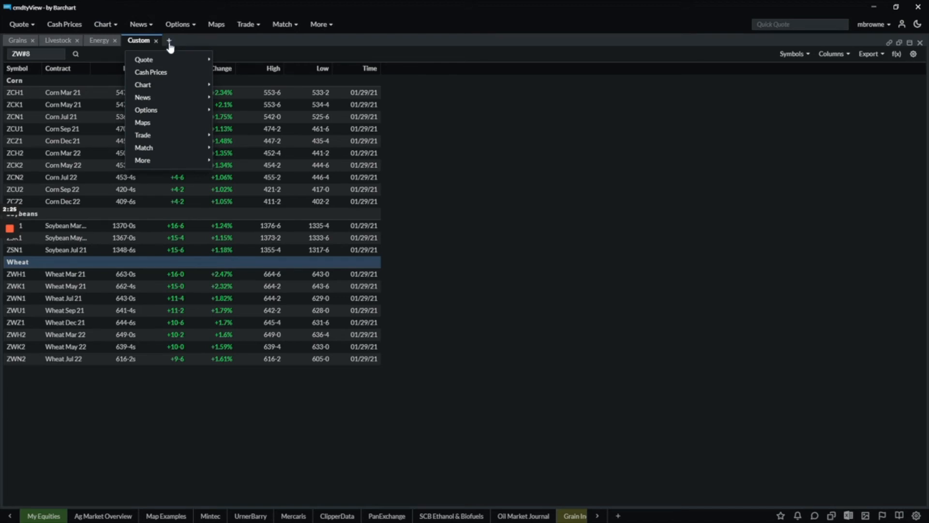
mouse_move(158, 90)
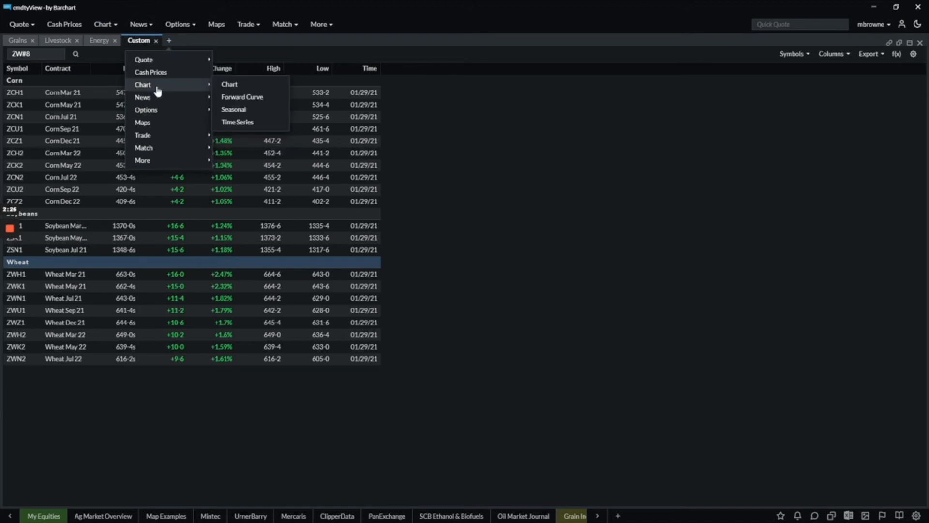
left_click(236, 85)
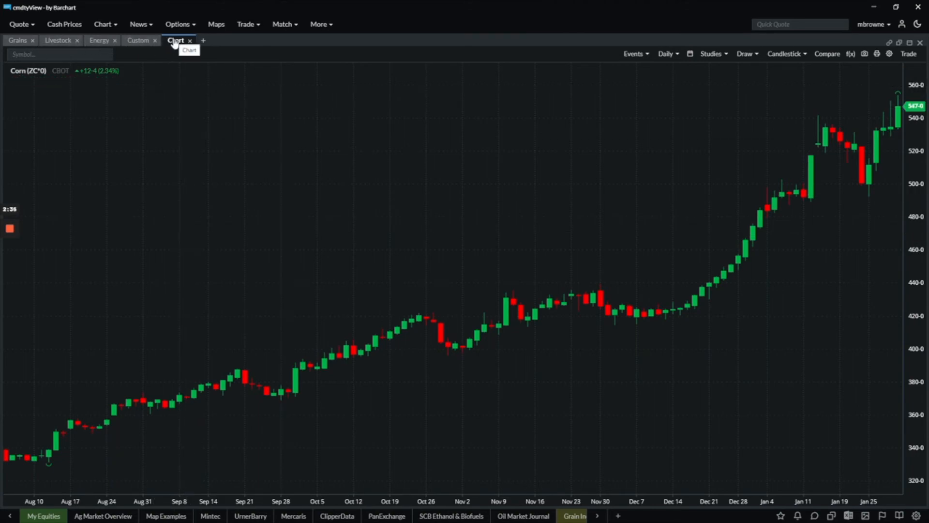
Step: Dock the Chart in its own pane to the right of the Custom quote list and link both panes with the Orange color
left_click_drag(175, 44, 770, 261)
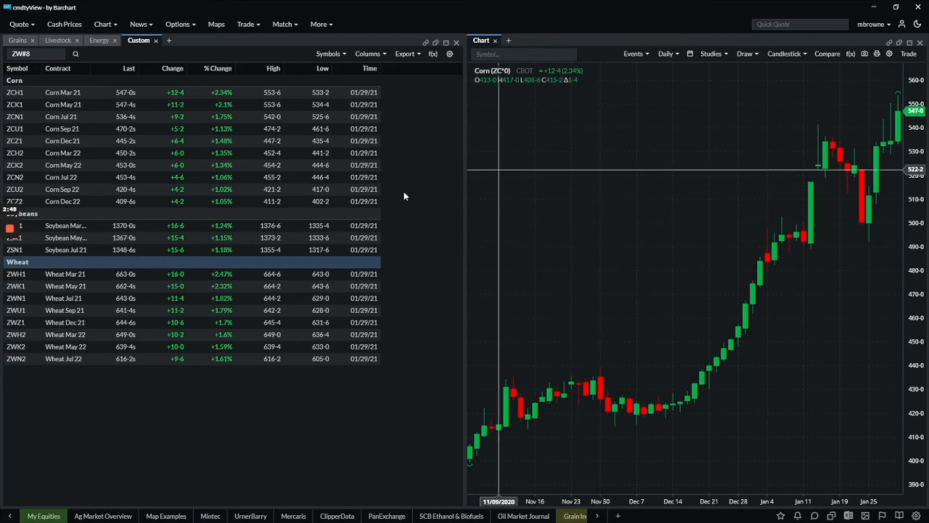
left_click(426, 43)
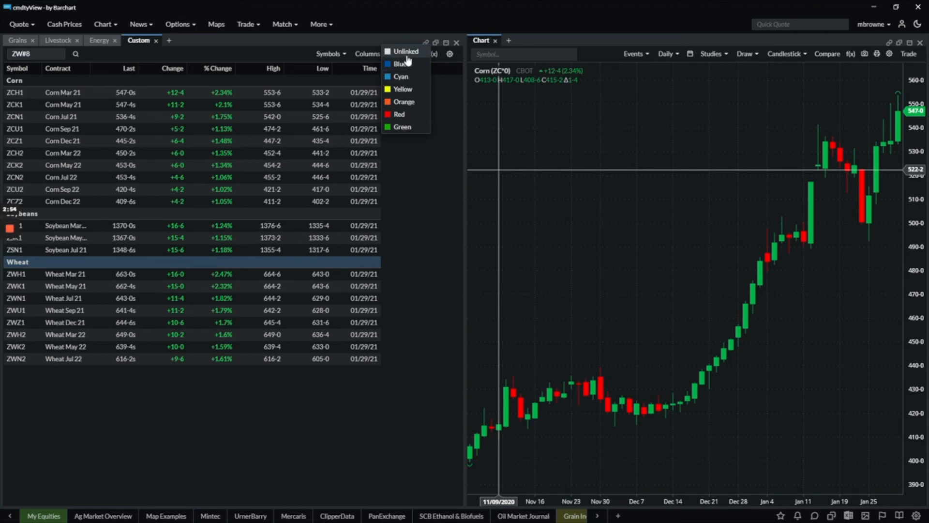
left_click(404, 102)
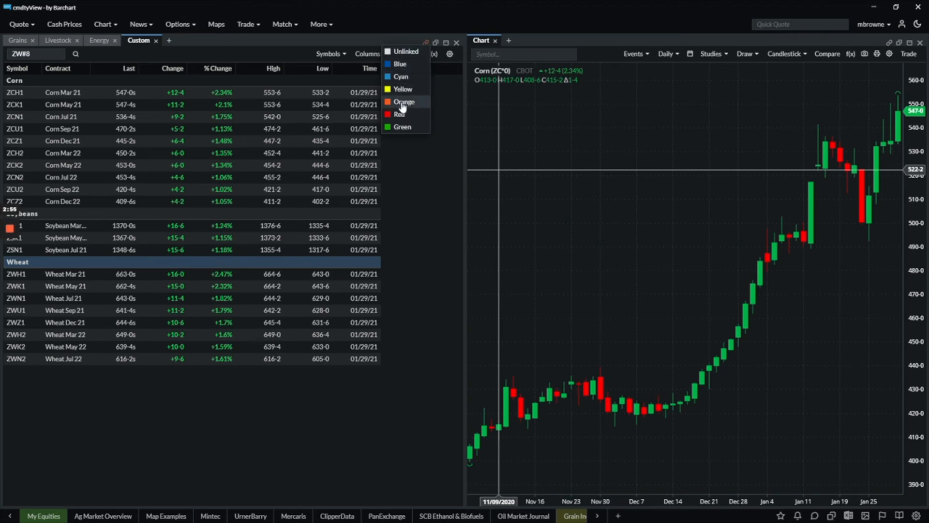
left_click(889, 43)
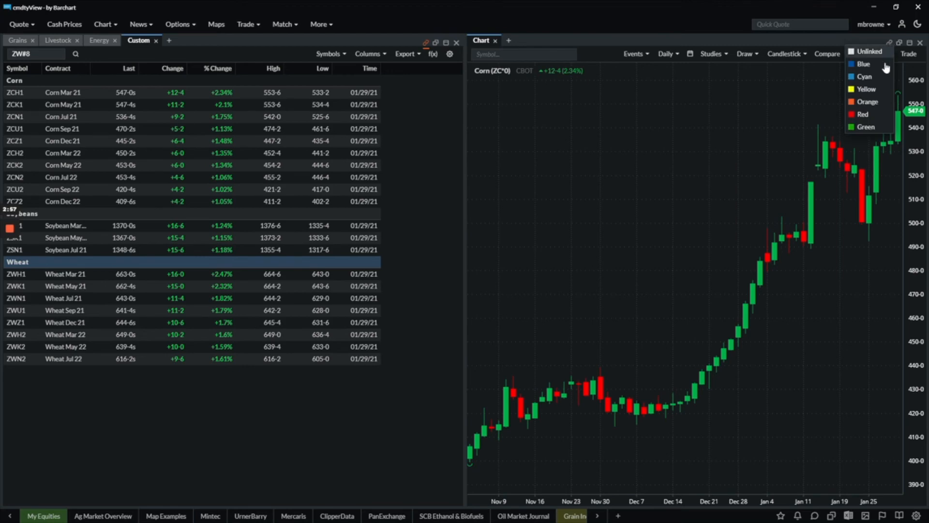
left_click(870, 114)
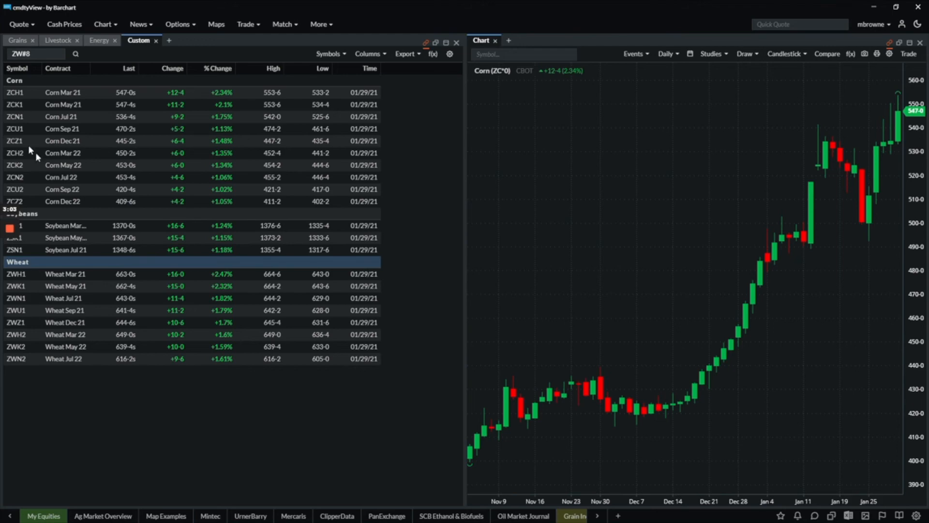
Step: Check the chart link by selecting the Soybean March contract and the Wheat Mar 21 contract in the quote list
left_click(47, 226)
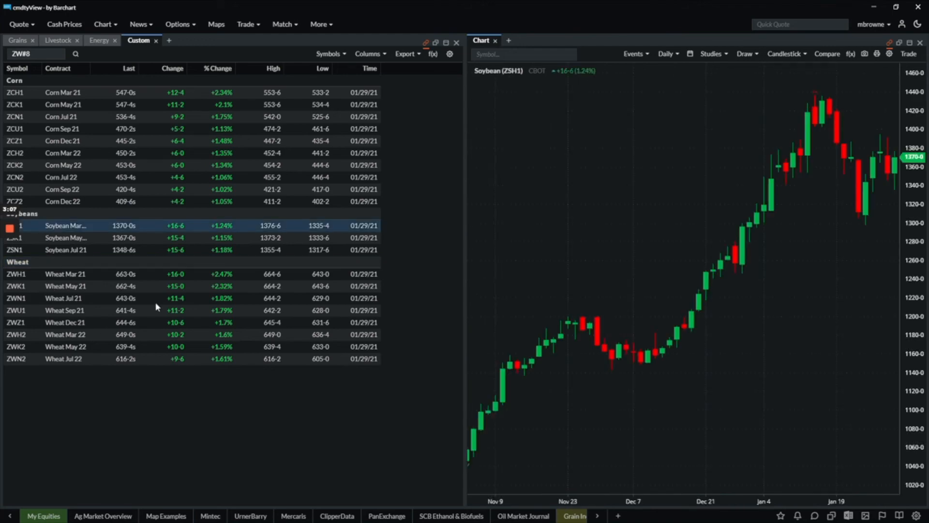
left_click(56, 276)
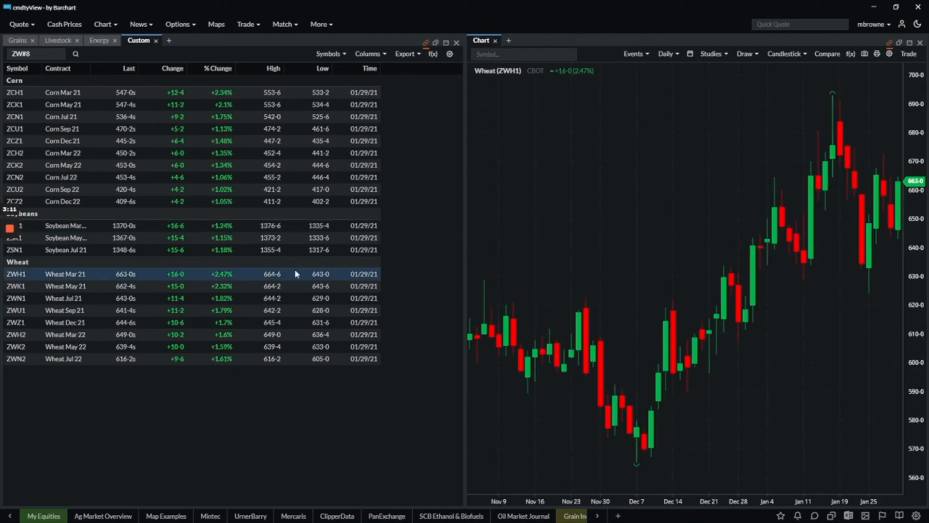
Step: Add an Options Chain beside the Chart tab and dock it in its own pane below the chart
left_click(509, 42)
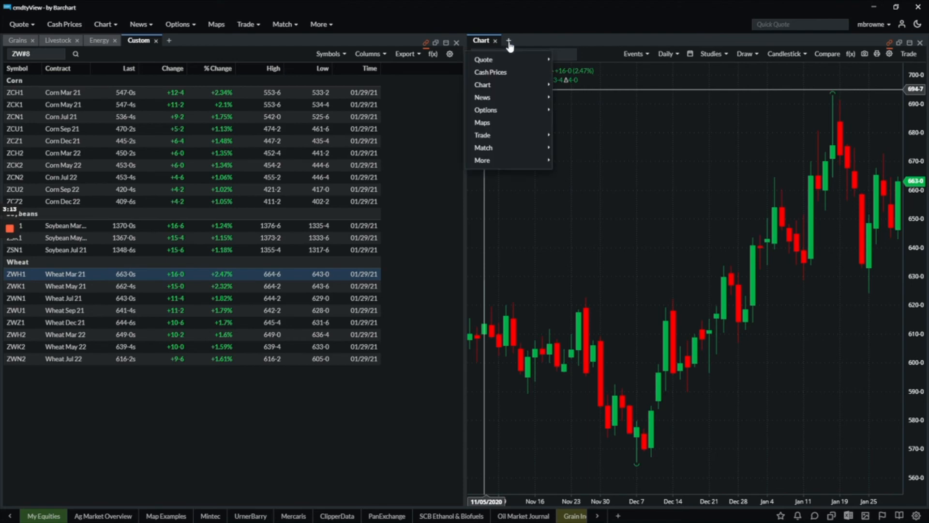
mouse_move(508, 112)
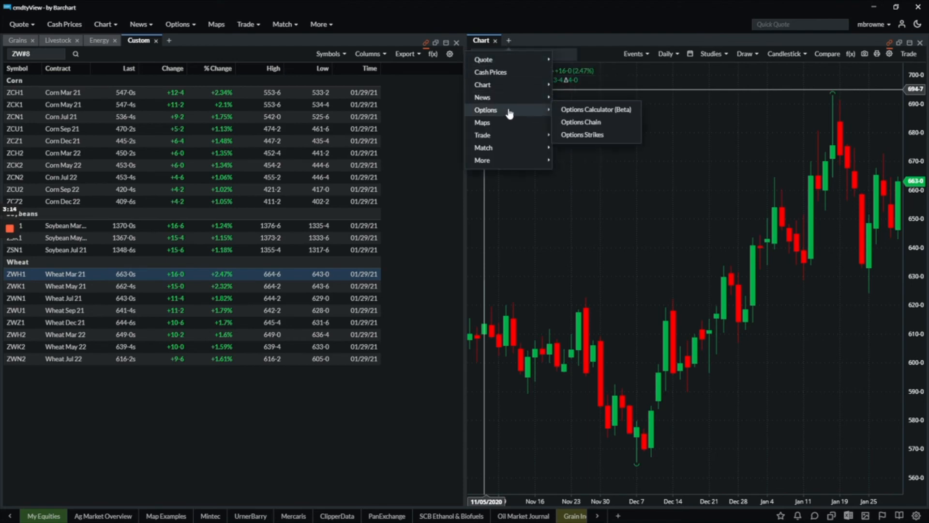
left_click(570, 123)
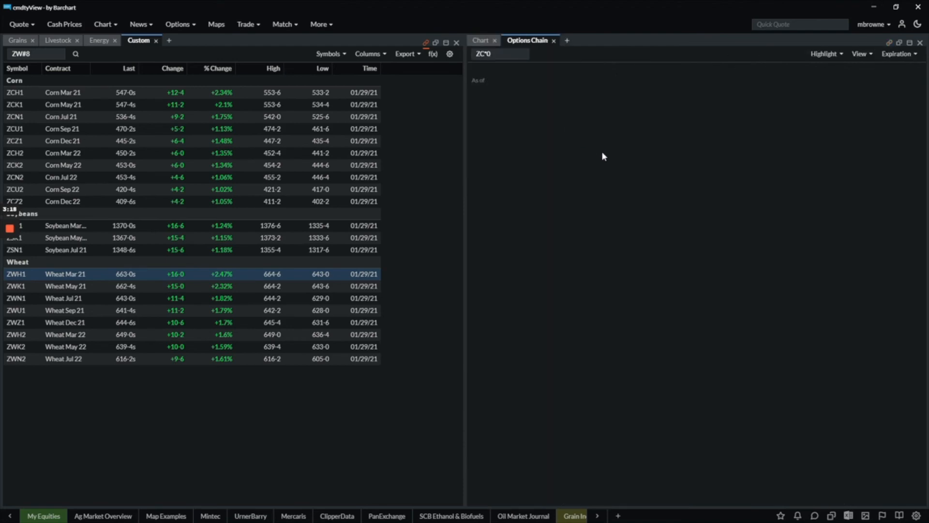
left_click_drag(531, 42, 714, 364)
left_click_drag(501, 392, 498, 395)
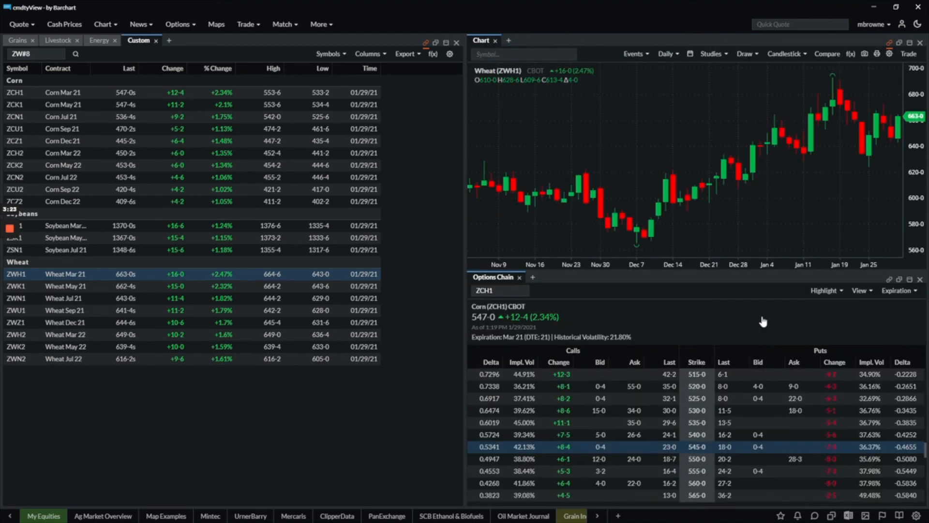
Step: Link the Options Chain pane with the Orange color and select the Corn Mar 21 contract in the quote list
left_click(888, 279)
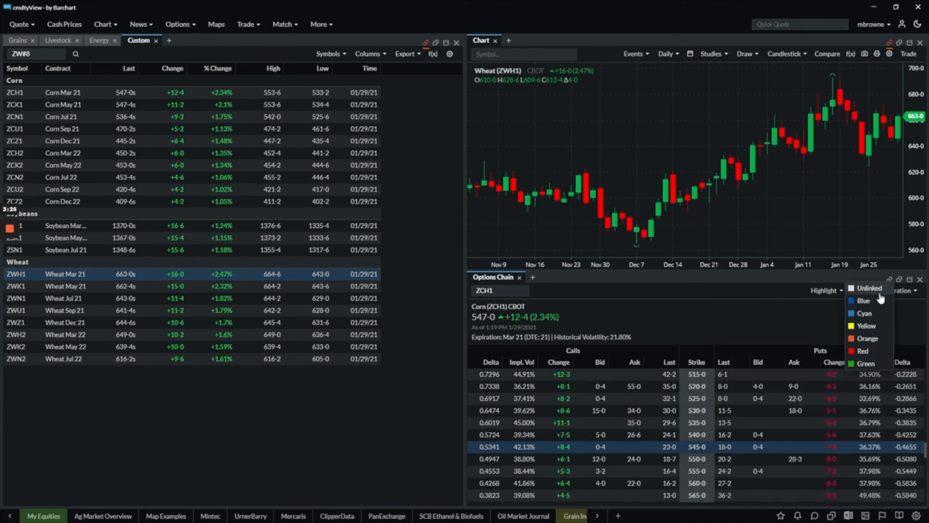
left_click(866, 338)
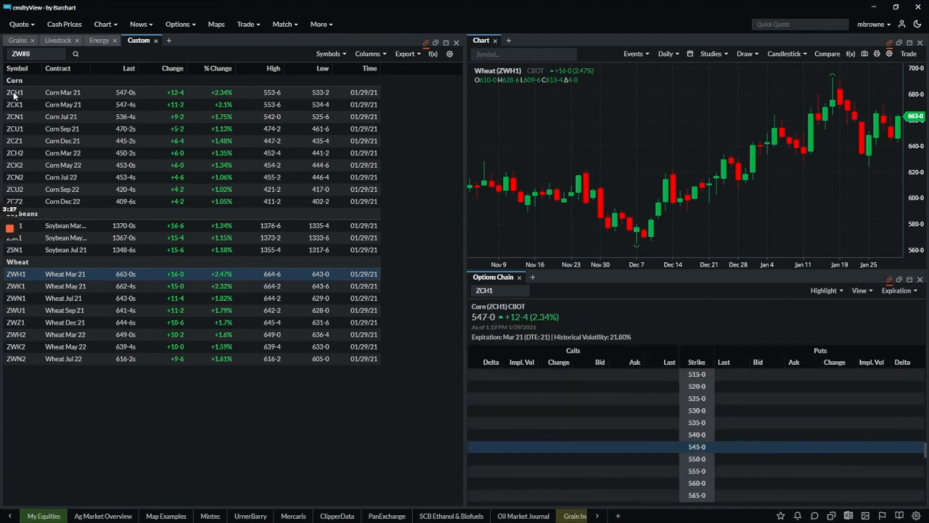
left_click(24, 94)
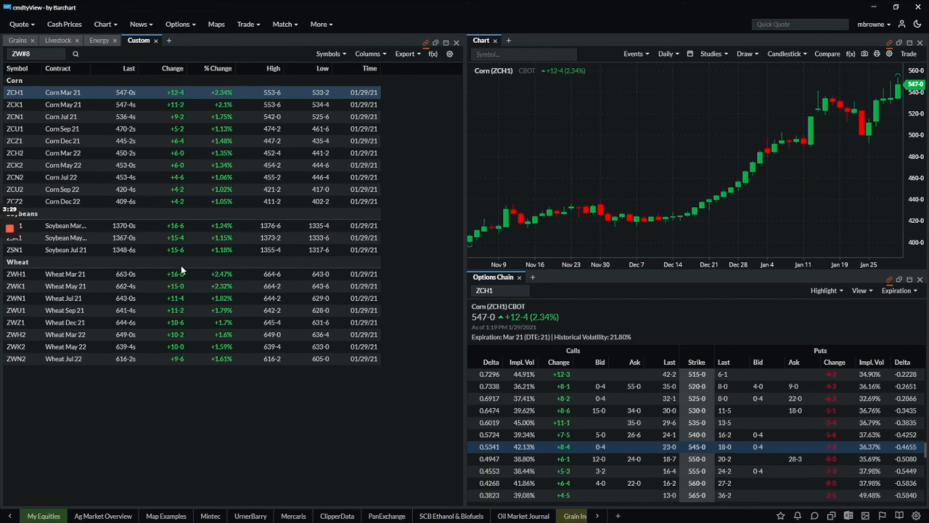